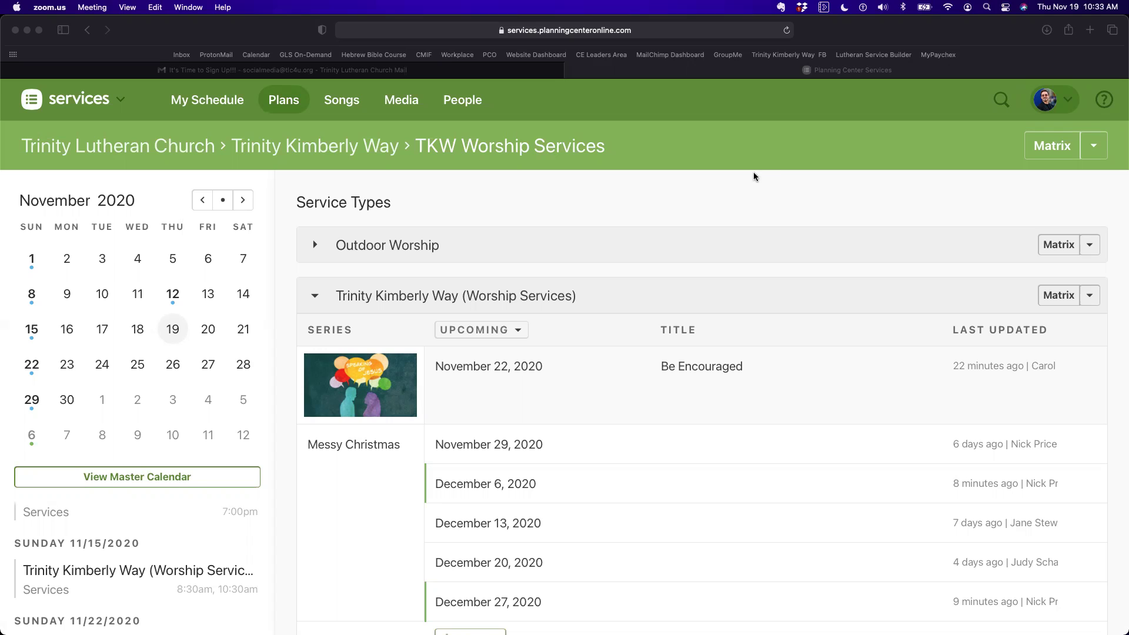
Step: Open your own profile from the account menu to reach the TKW Greeters and Ushers preferences
{"action": "left_click", "coordinate": [1069, 104]}
{"action": "left_click", "coordinate": [1069, 105]}
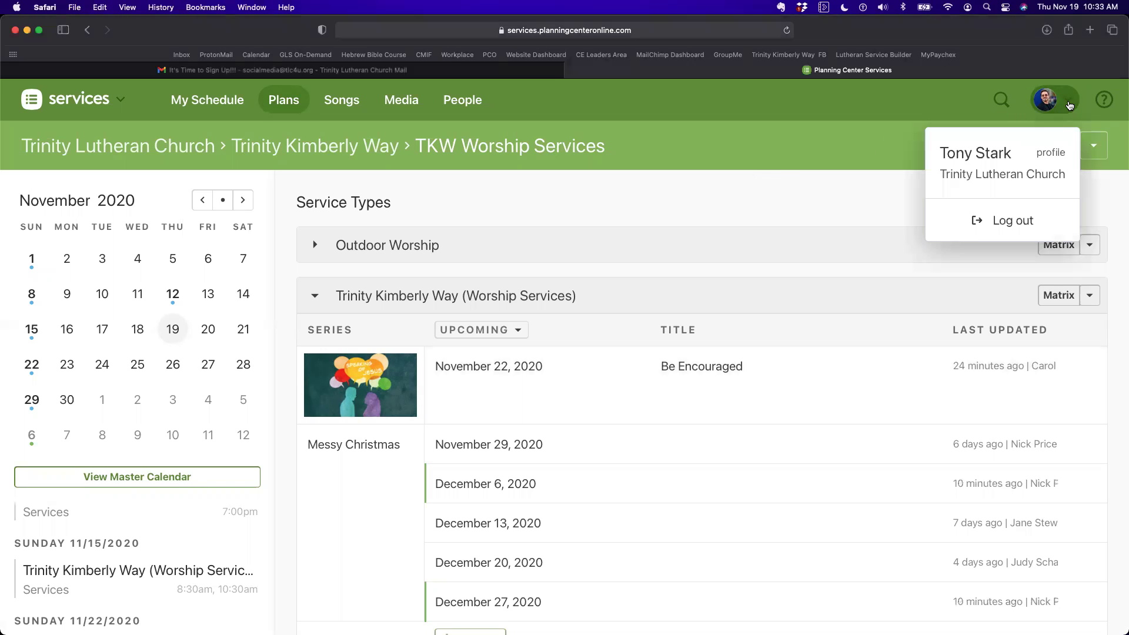
{"action": "left_click", "coordinate": [975, 154]}
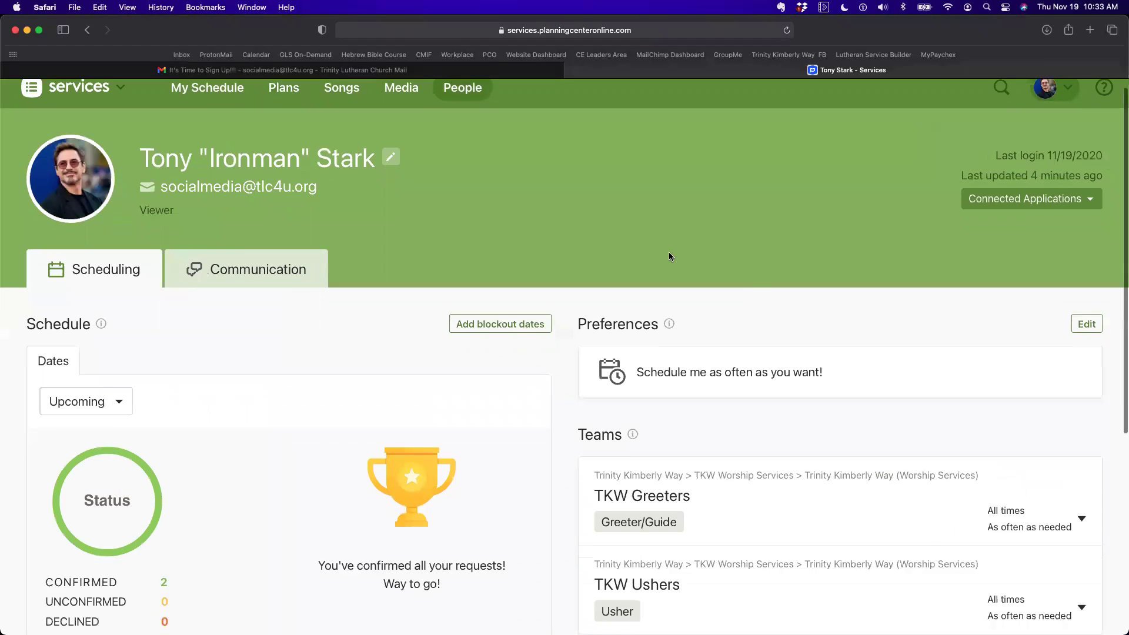
{"action": "scroll", "coordinate": [668, 256], "scroll_direction": "down", "scroll_amount": 3}
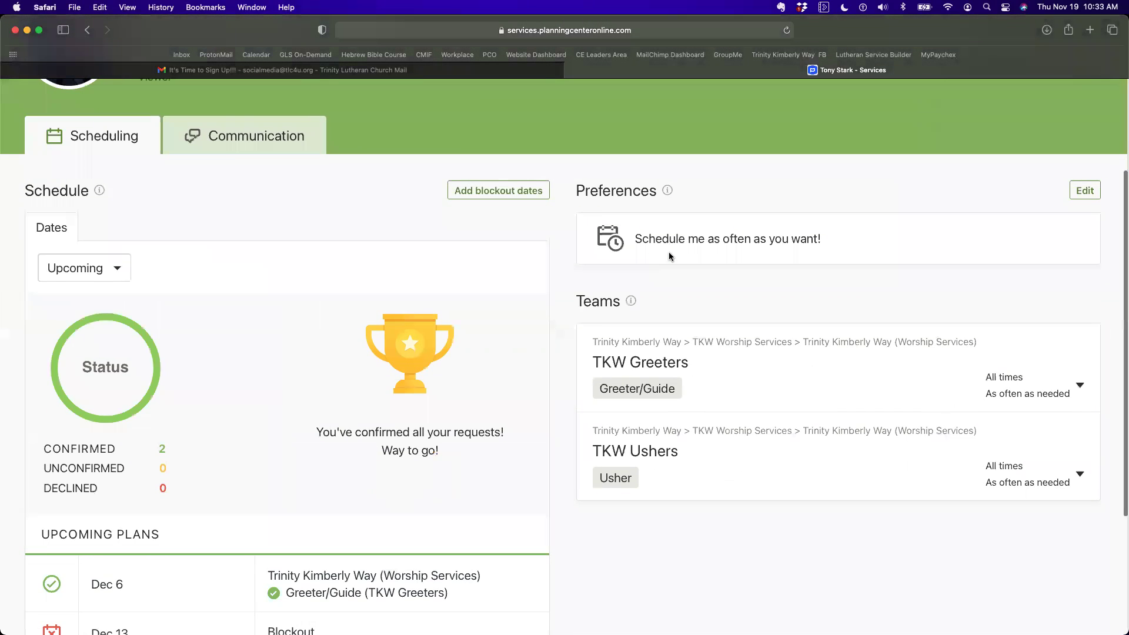
{"action": "scroll", "coordinate": [669, 256], "scroll_direction": "down", "scroll_amount": 1}
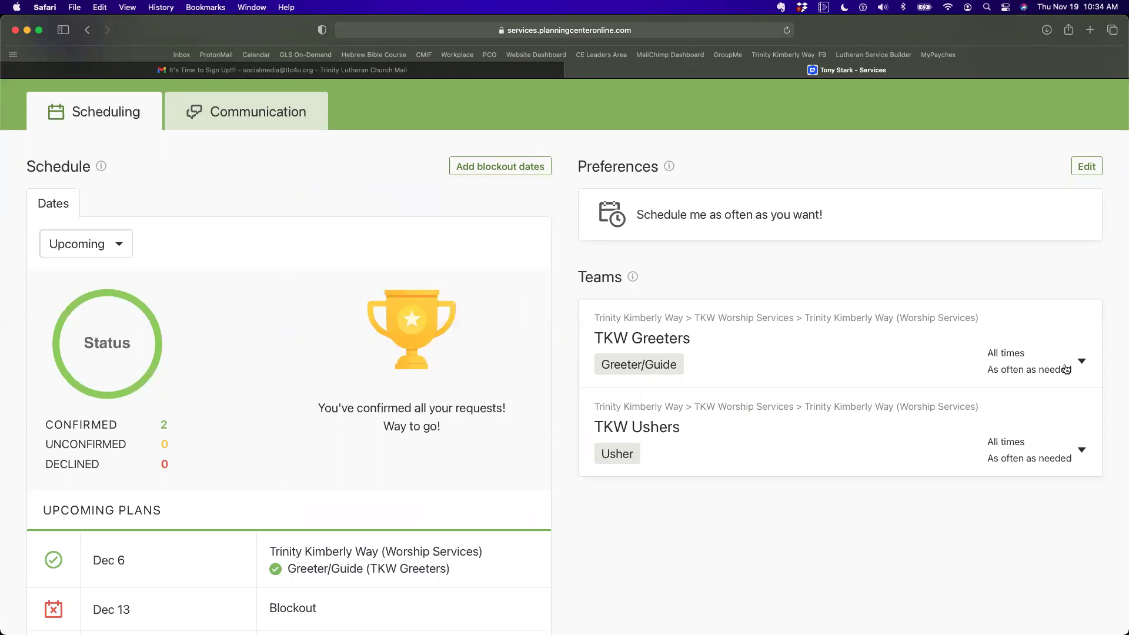
Step: Remove Sun 10:30a and the 2nd and 4th weeks from TKW Greeters, then save
{"action": "left_click", "coordinate": [1065, 368]}
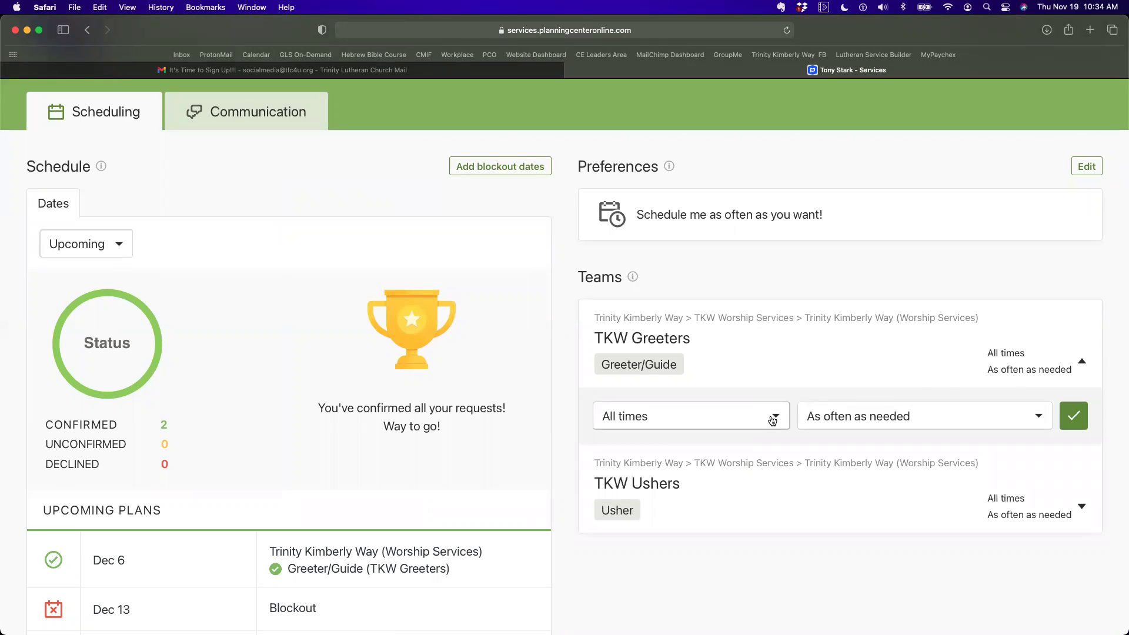
{"action": "left_click", "coordinate": [772, 421]}
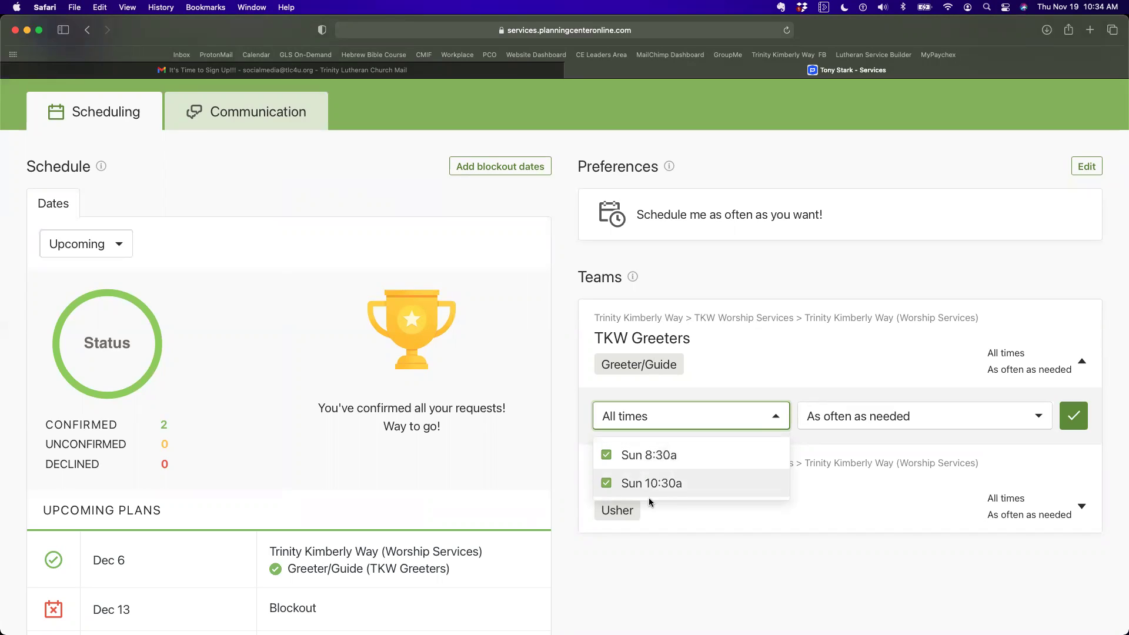
{"action": "left_click", "coordinate": [606, 484]}
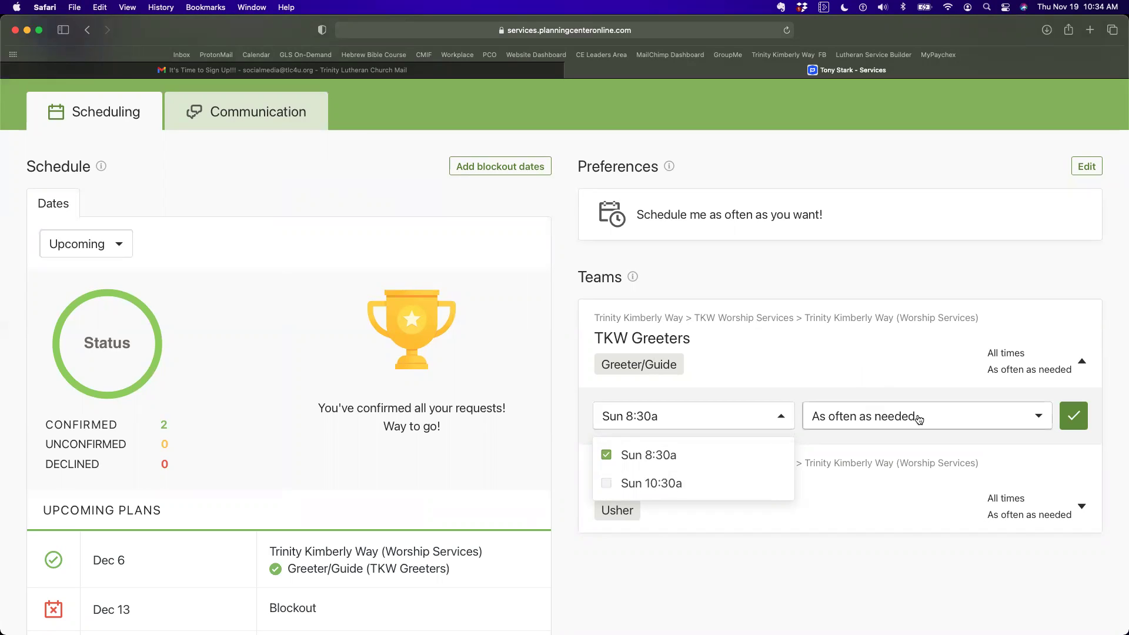
{"action": "left_click", "coordinate": [918, 419]}
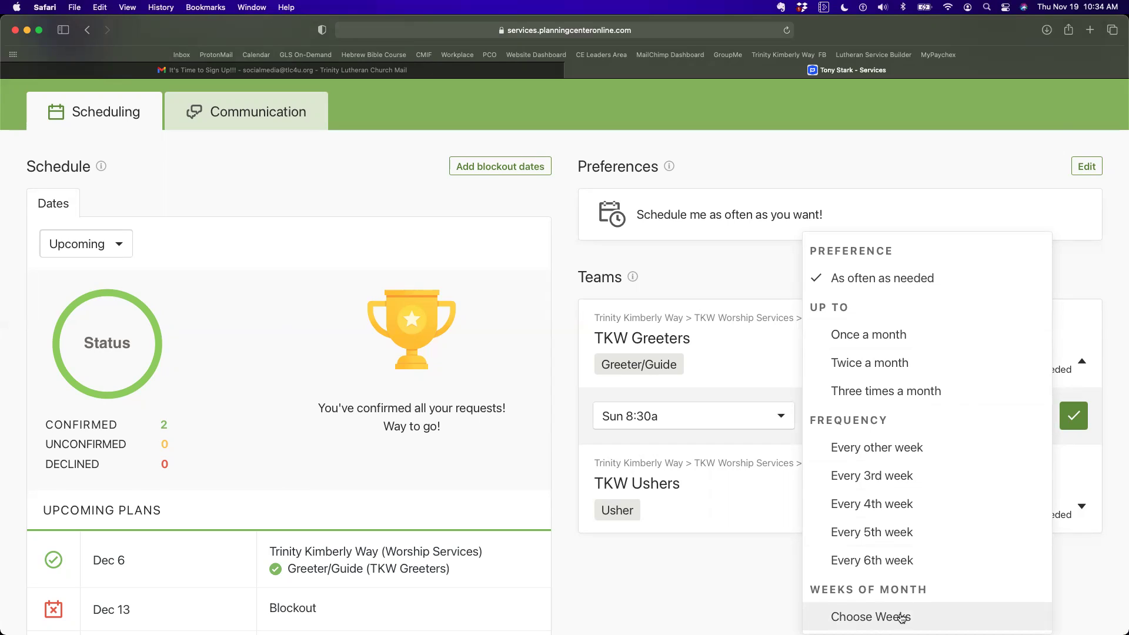
{"action": "left_click", "coordinate": [901, 618]}
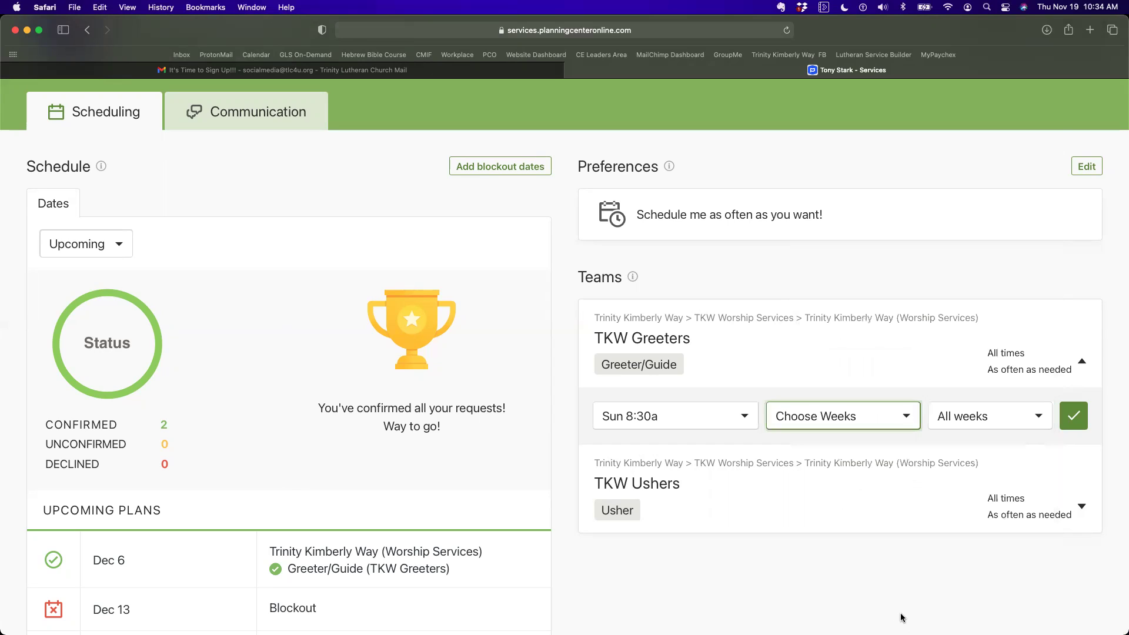
{"action": "left_click", "coordinate": [977, 420]}
{"action": "left_click", "coordinate": [960, 482]}
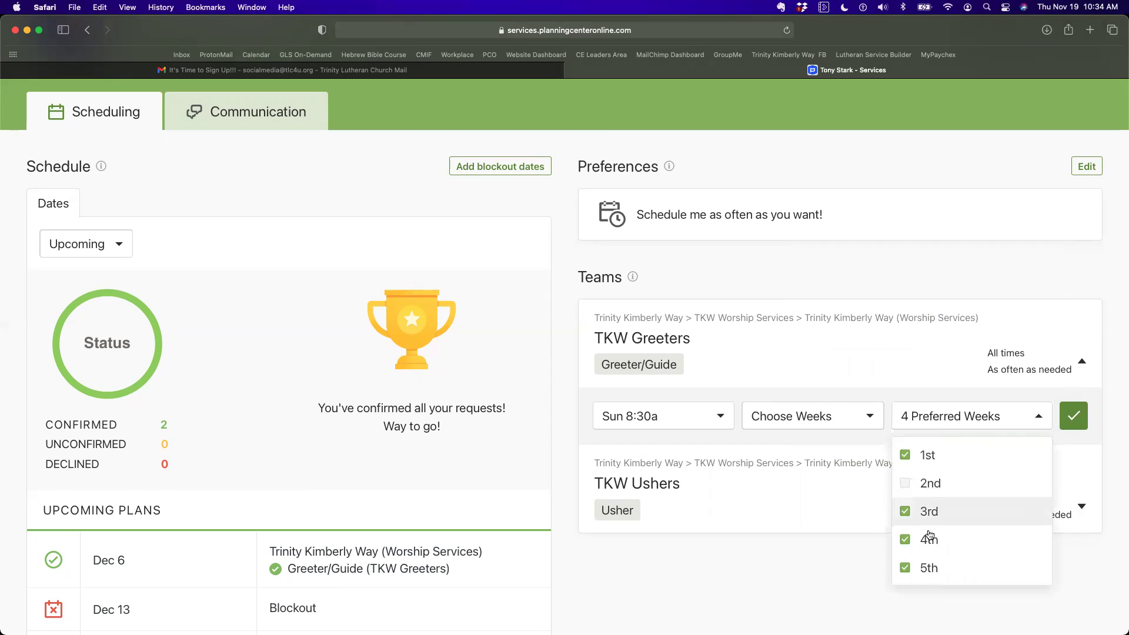
{"action": "left_click", "coordinate": [908, 540]}
{"action": "left_click", "coordinate": [1076, 422]}
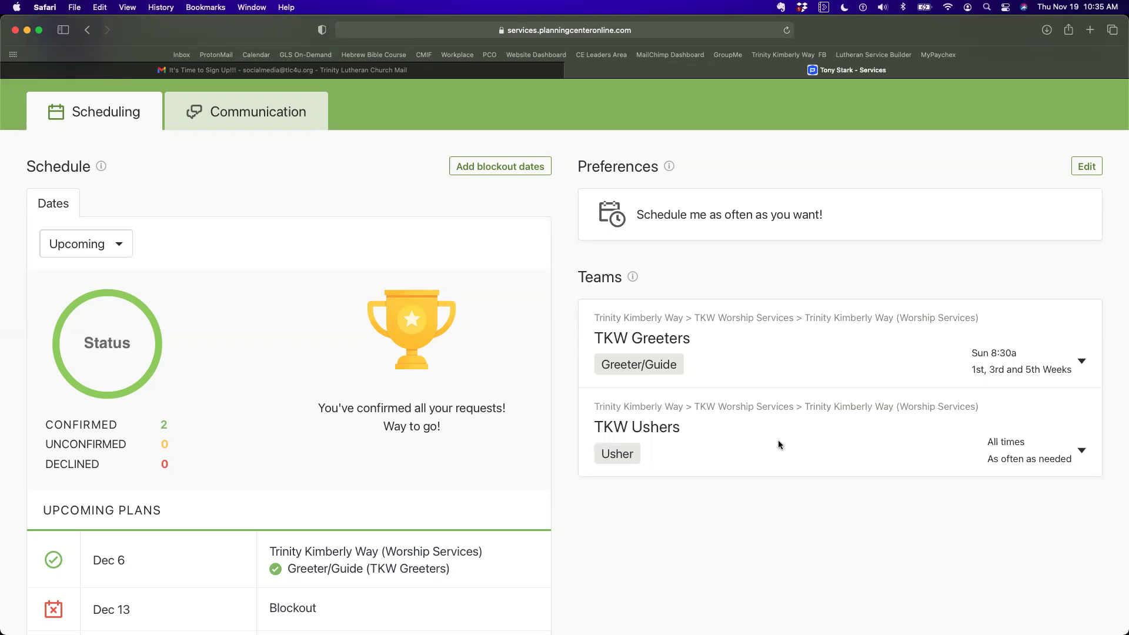
Step: Remove Sun 10:30a and the 1st, 3rd and 5th weeks from TKW Ushers, then save
{"action": "left_click", "coordinate": [1044, 455]}
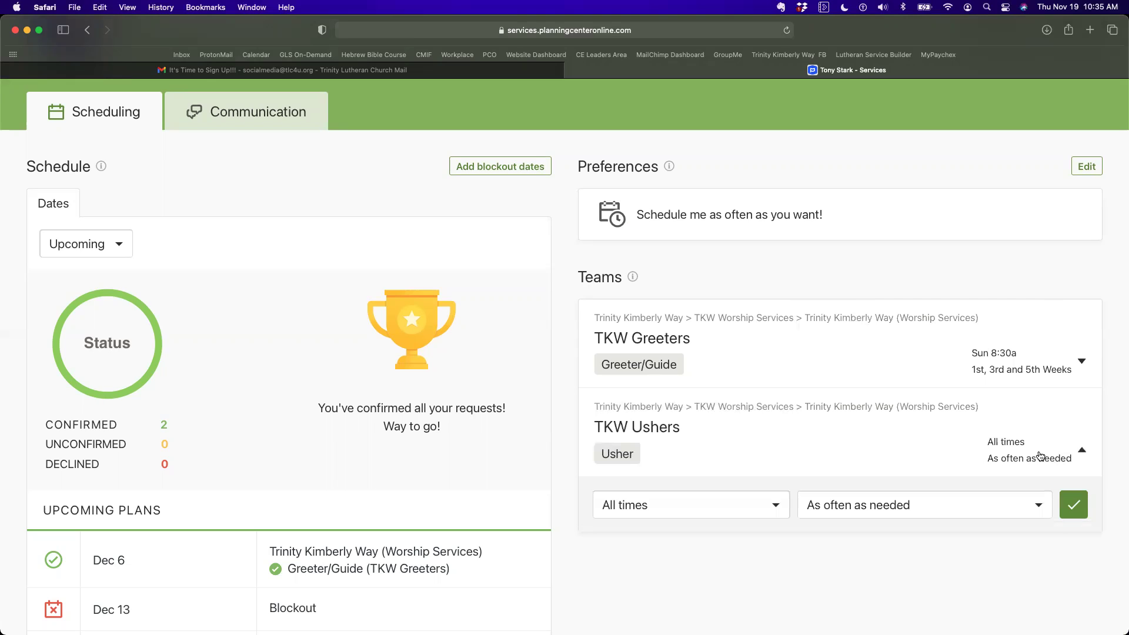
{"action": "left_click", "coordinate": [772, 505]}
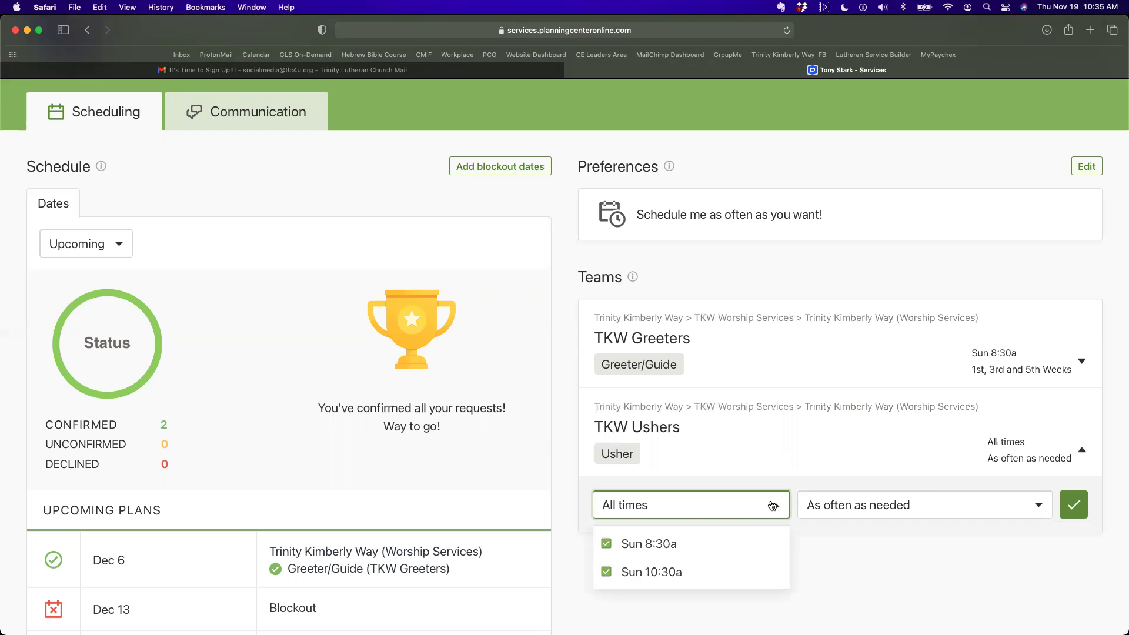
{"action": "left_click", "coordinate": [609, 575]}
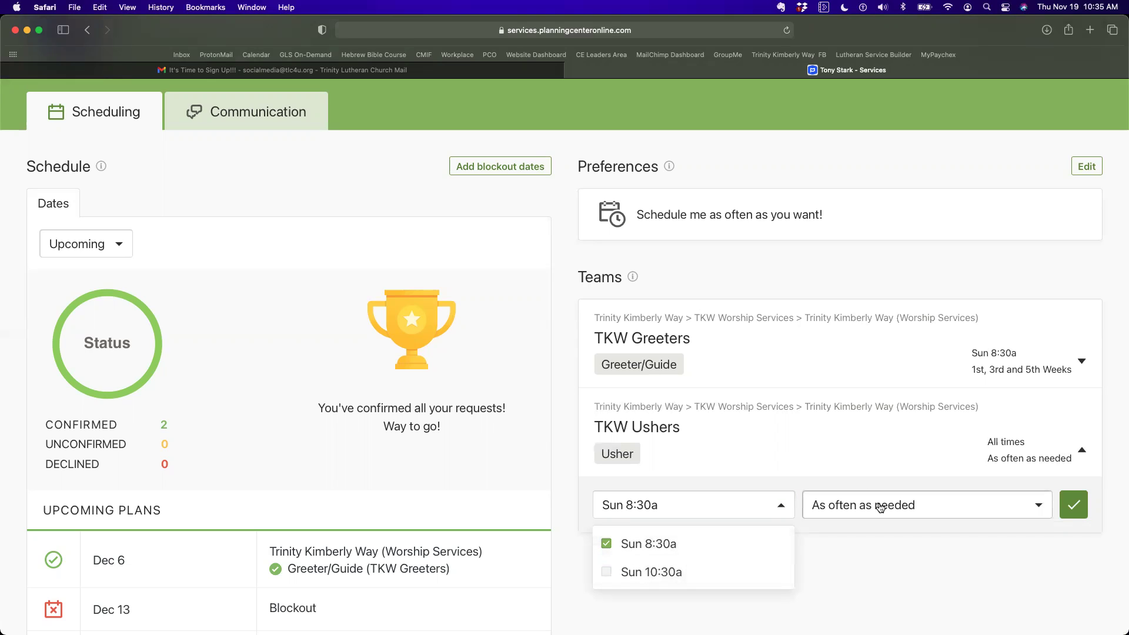
{"action": "left_click", "coordinate": [908, 517]}
{"action": "left_click", "coordinate": [873, 616]}
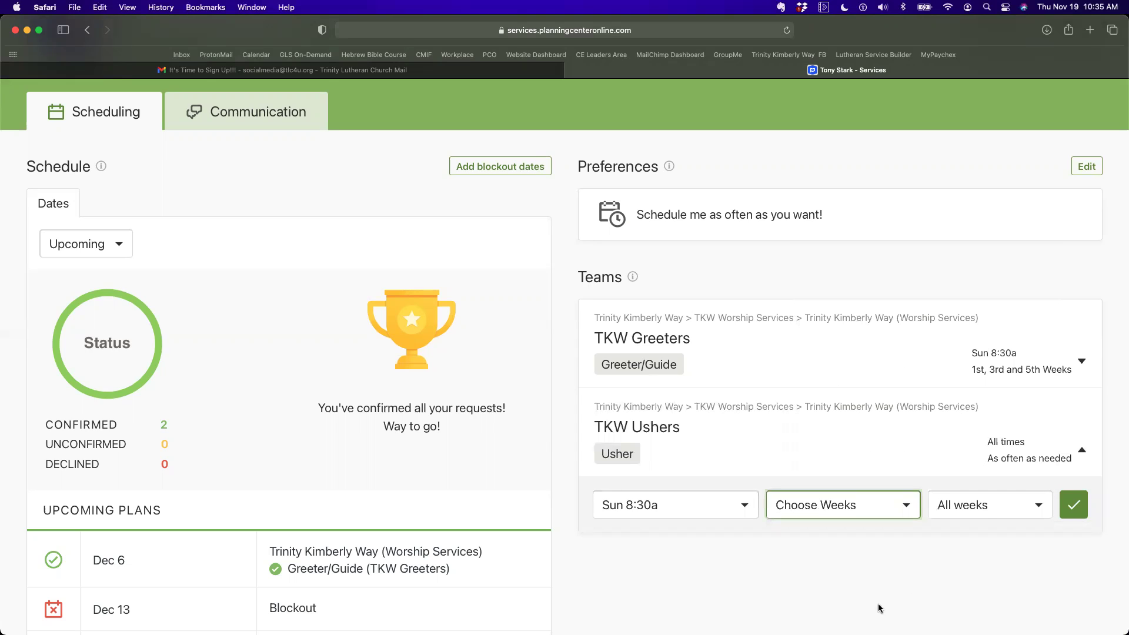
{"action": "left_click", "coordinate": [978, 510]}
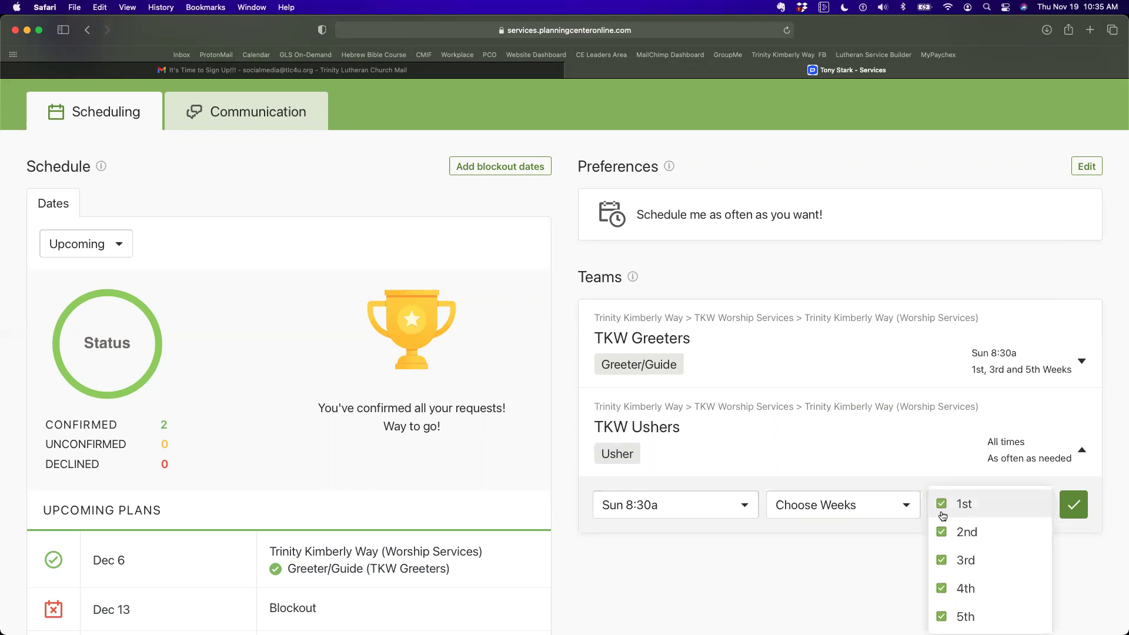
{"action": "left_click", "coordinate": [942, 514]}
{"action": "left_click", "coordinate": [908, 563]}
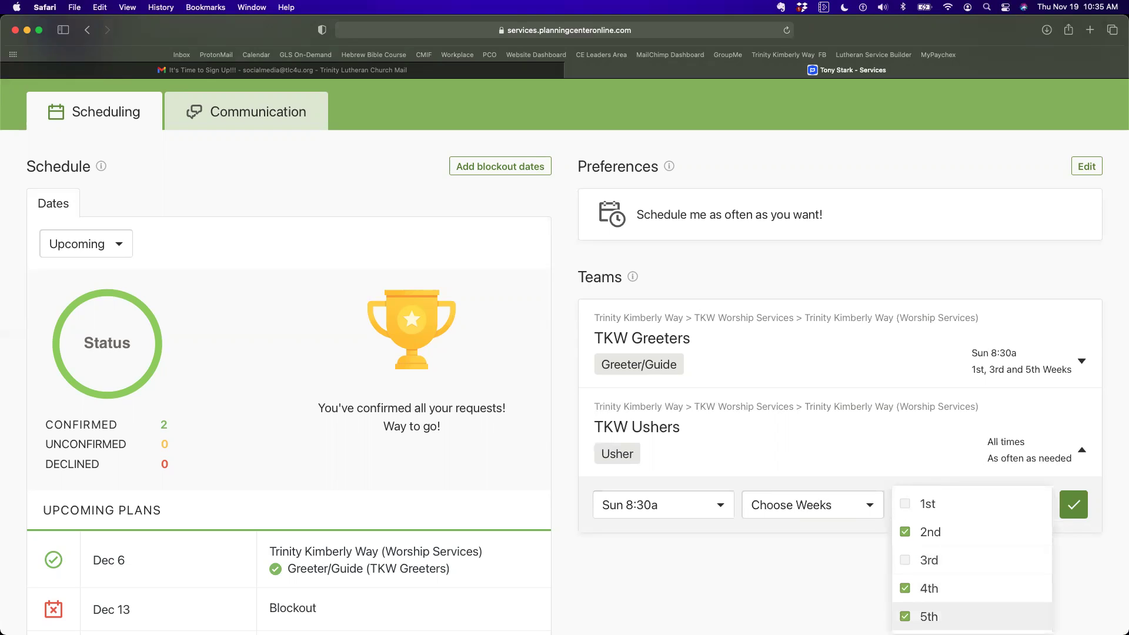
{"action": "left_click", "coordinate": [909, 617]}
{"action": "left_click", "coordinate": [1073, 505]}
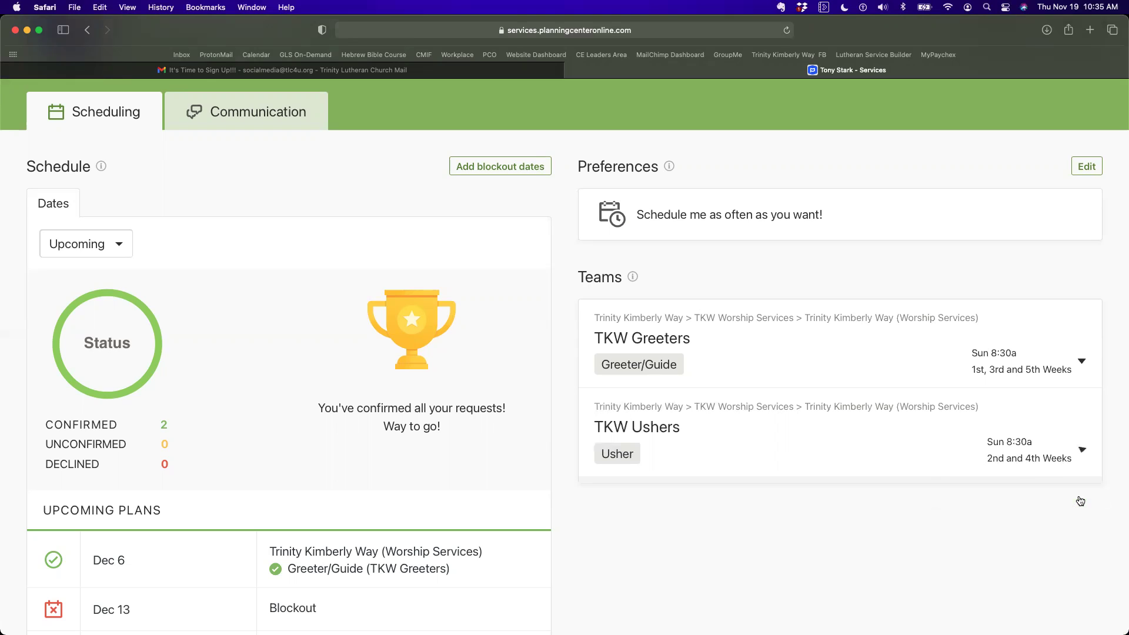